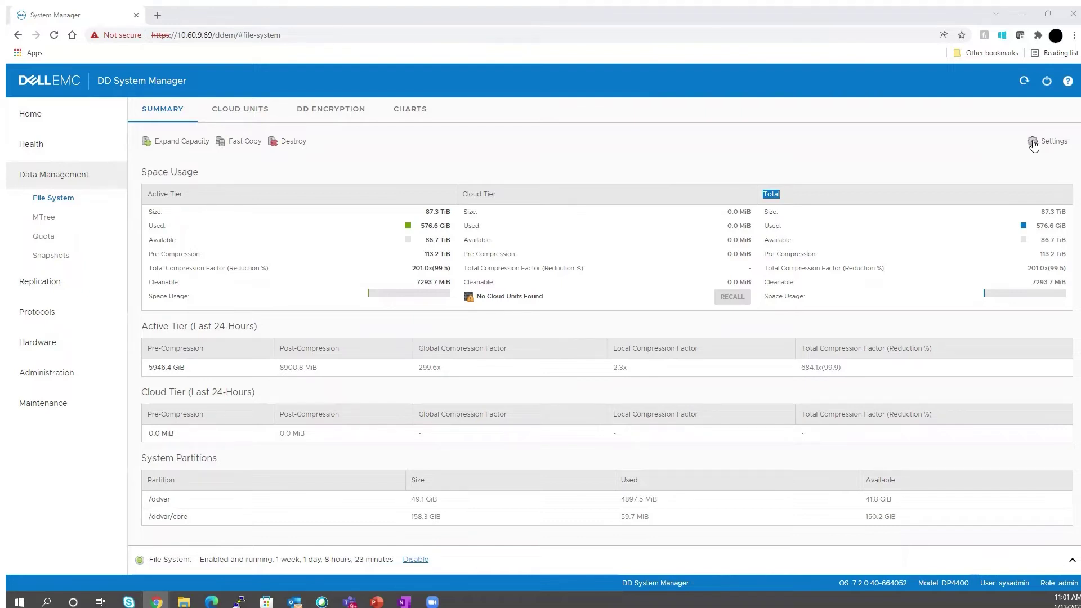
# Open the file system Cleaning settings and highlight the Active Tier and Cloud Tier headings.
pyautogui.click(1034, 145)
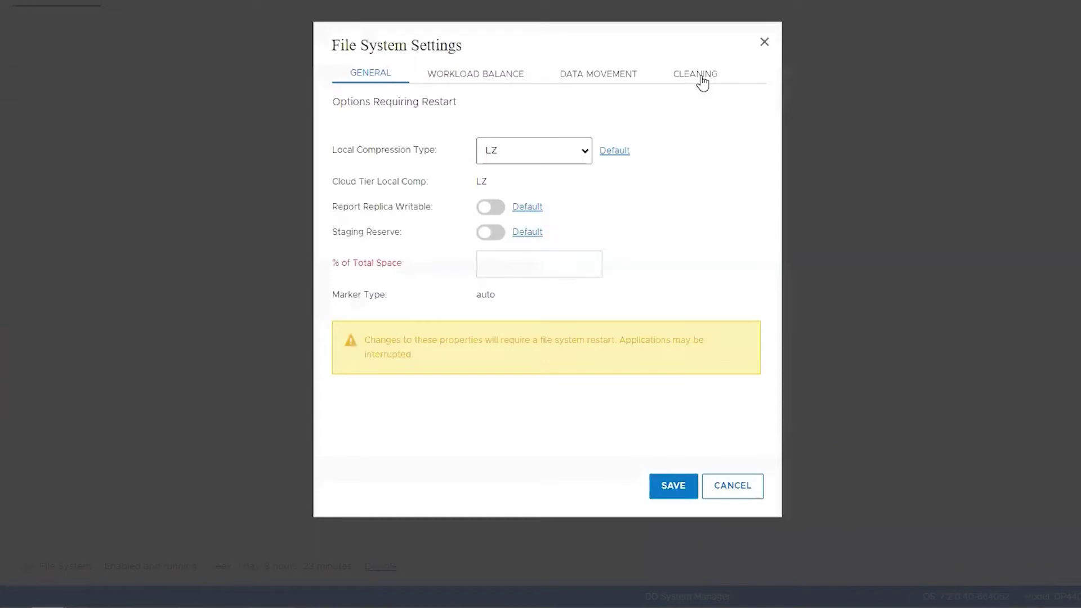
pyautogui.click(699, 71)
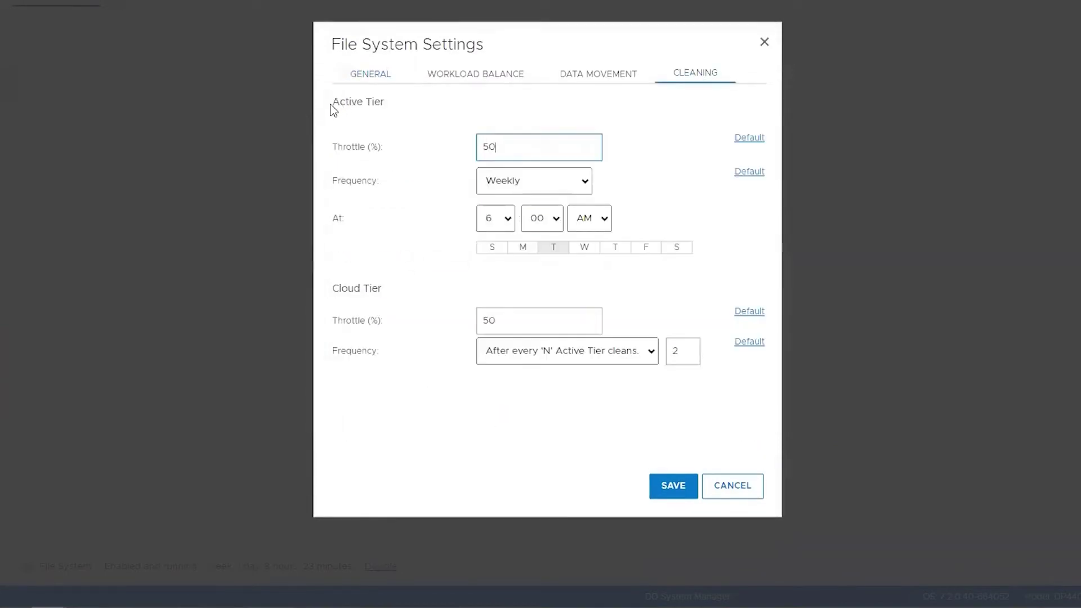
pyautogui.moveTo(333, 109); pyautogui.dragTo(425, 109)
pyautogui.click(430, 155)
pyautogui.moveTo(341, 102); pyautogui.dragTo(385, 103)
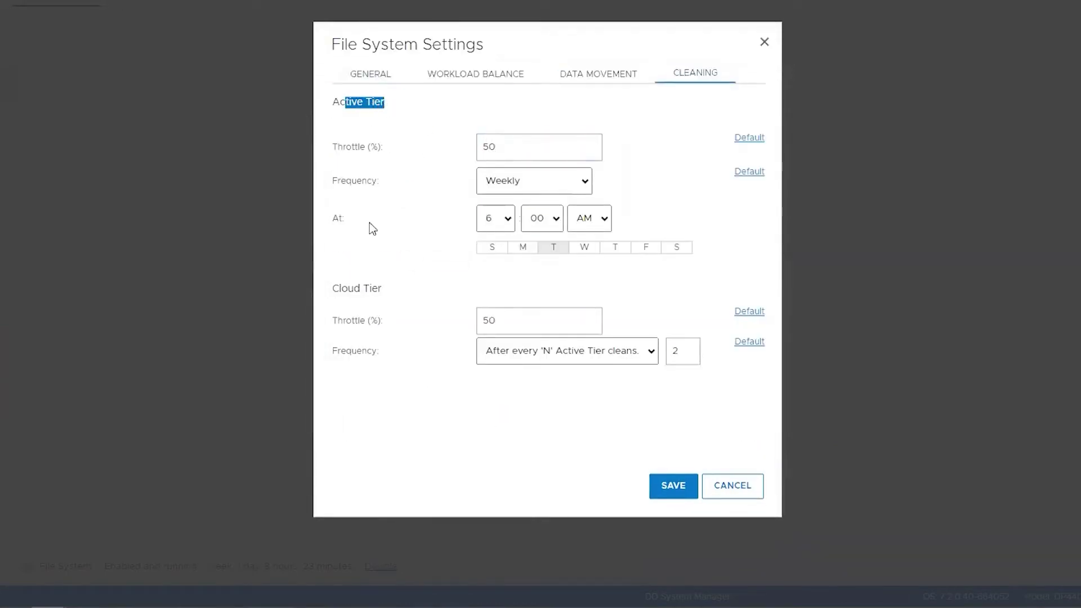
pyautogui.moveTo(341, 289); pyautogui.dragTo(394, 289)
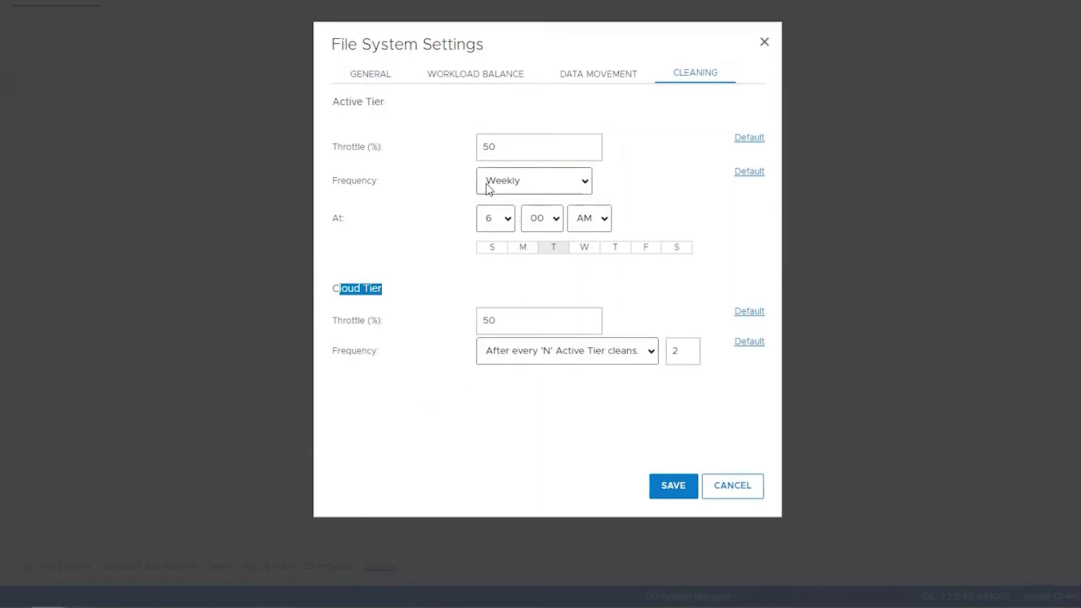
pyautogui.click(399, 242)
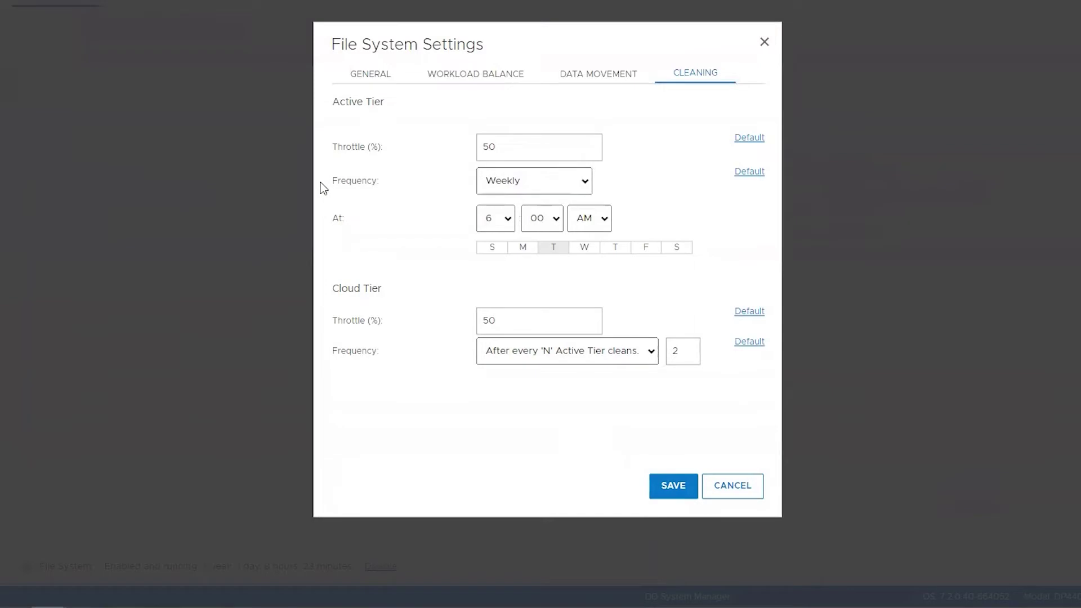
# Change the Cloud Tier frequency N value from 2 to 4 Active Tier cleans.
pyautogui.moveTo(357, 181); pyautogui.dragTo(528, 184)
pyautogui.moveTo(350, 359); pyautogui.dragTo(665, 352)
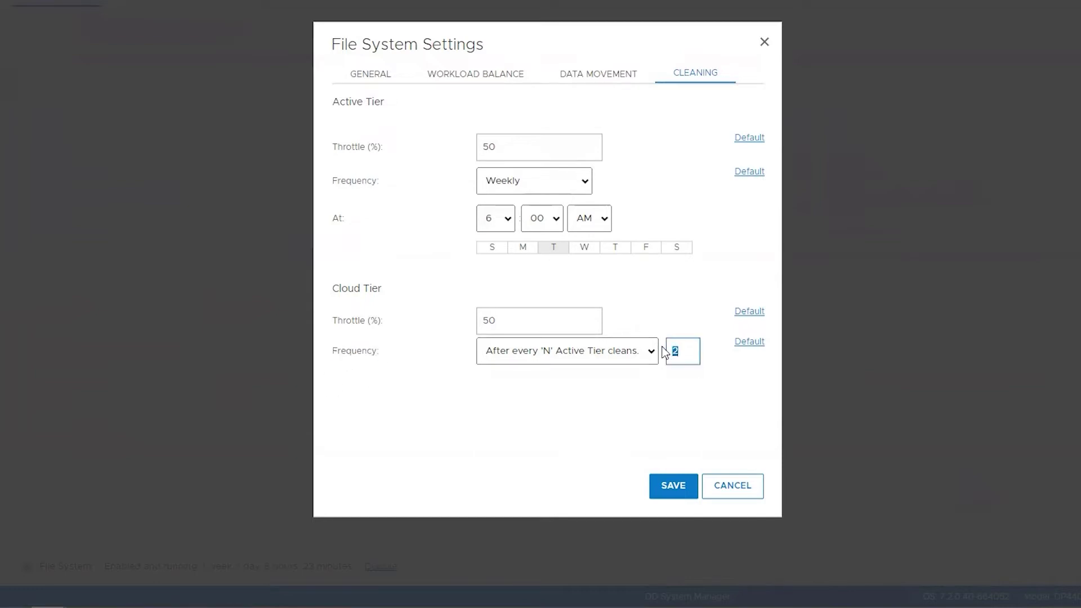
pyautogui.write('4')
# Keep 'After every N Active Tier cleans' for Cloud Tier frequency and set N back to 2.
pyautogui.click(490, 360)
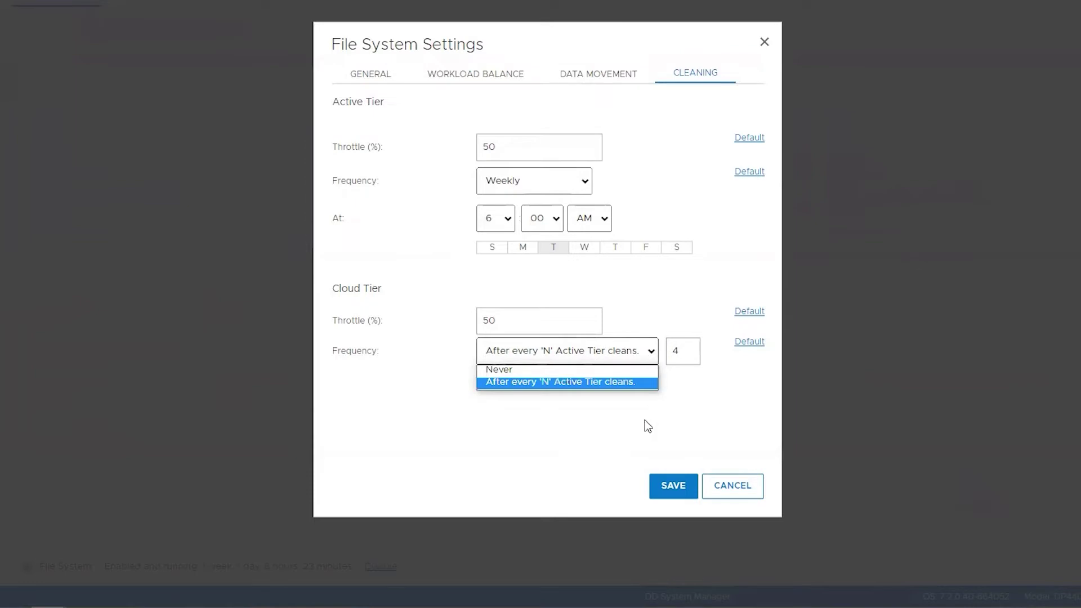
pyautogui.click(642, 455)
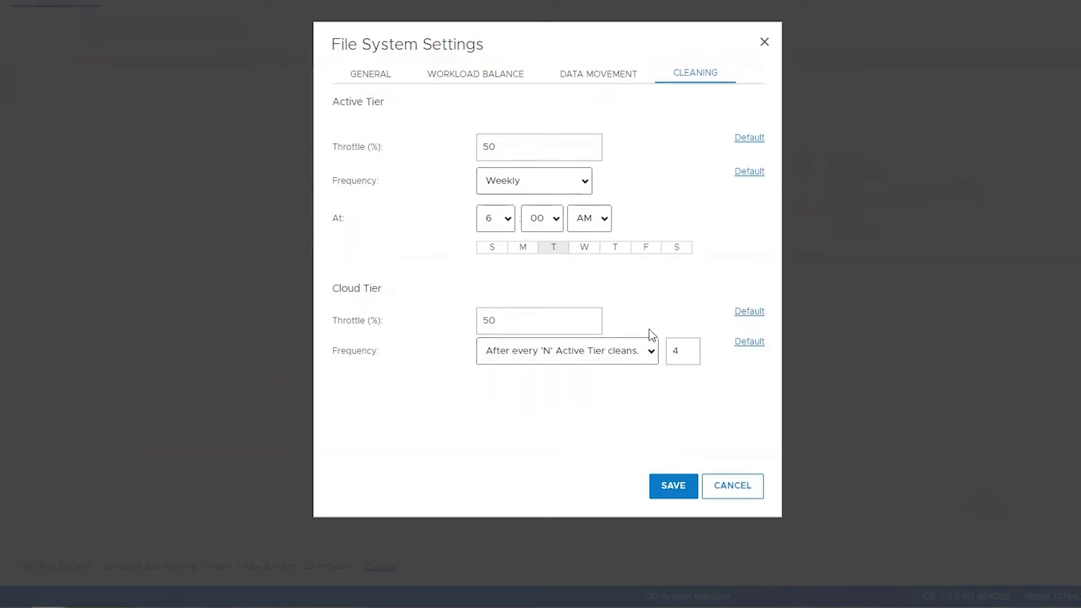
pyautogui.doubleClick(688, 352)
pyautogui.write('2')
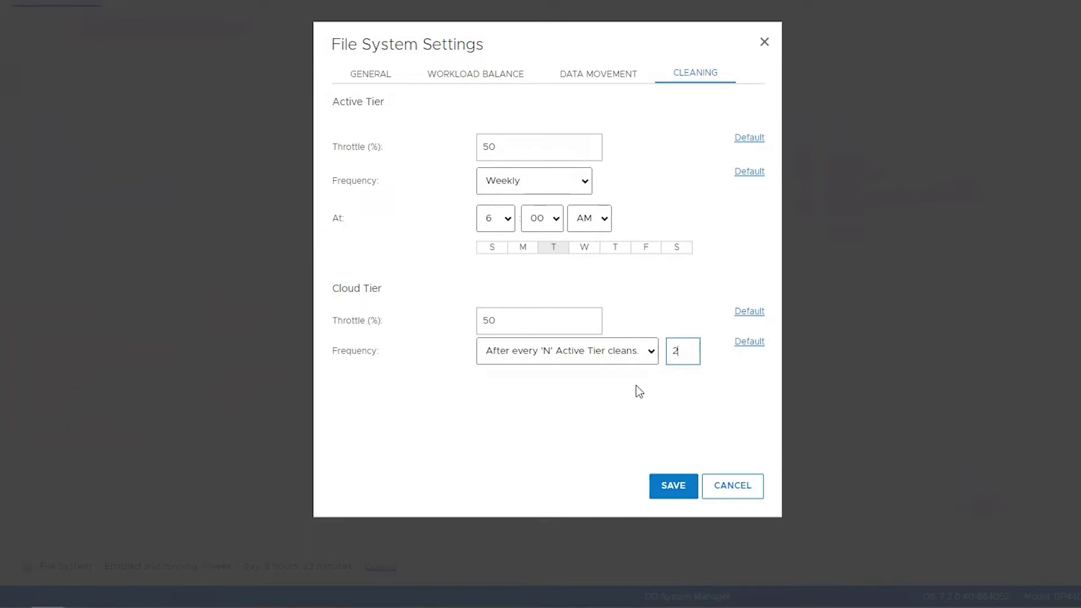
pyautogui.moveTo(344, 148); pyautogui.dragTo(423, 154)
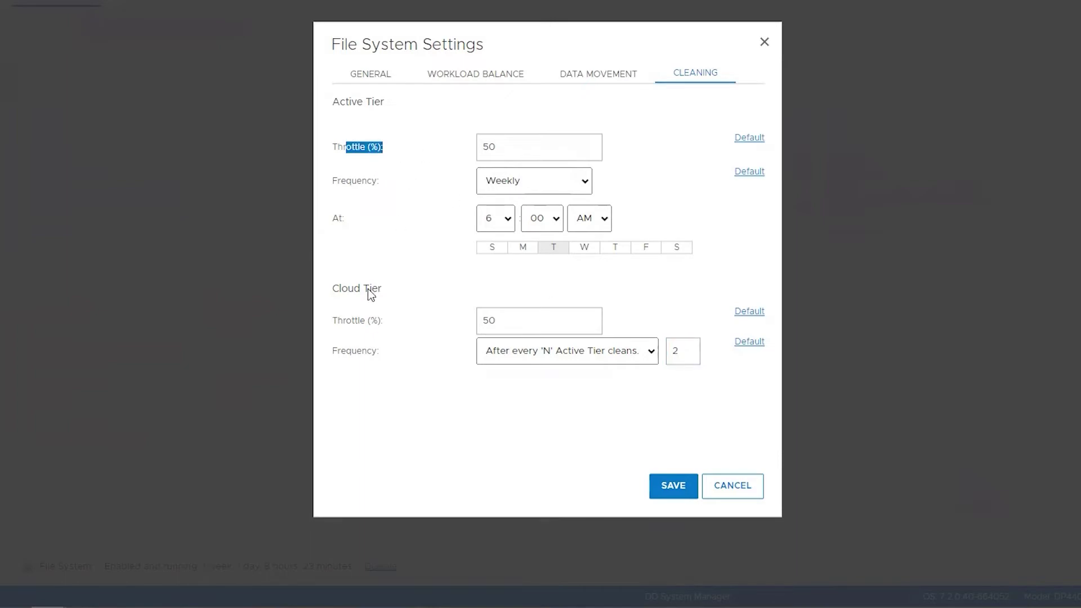
pyautogui.moveTo(338, 322); pyautogui.dragTo(405, 329)
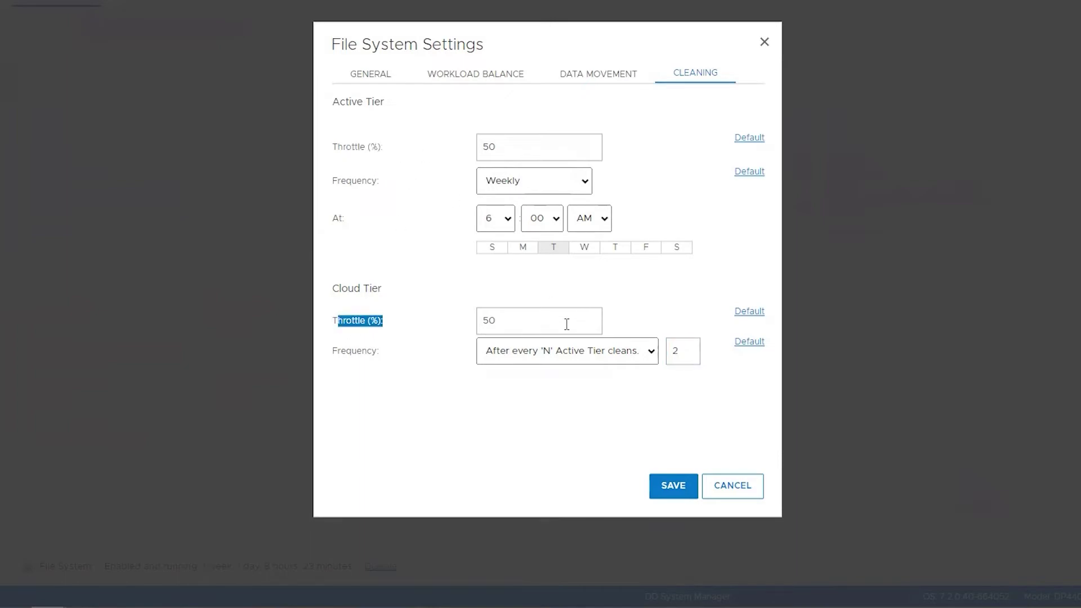
pyautogui.doubleClick(488, 322)
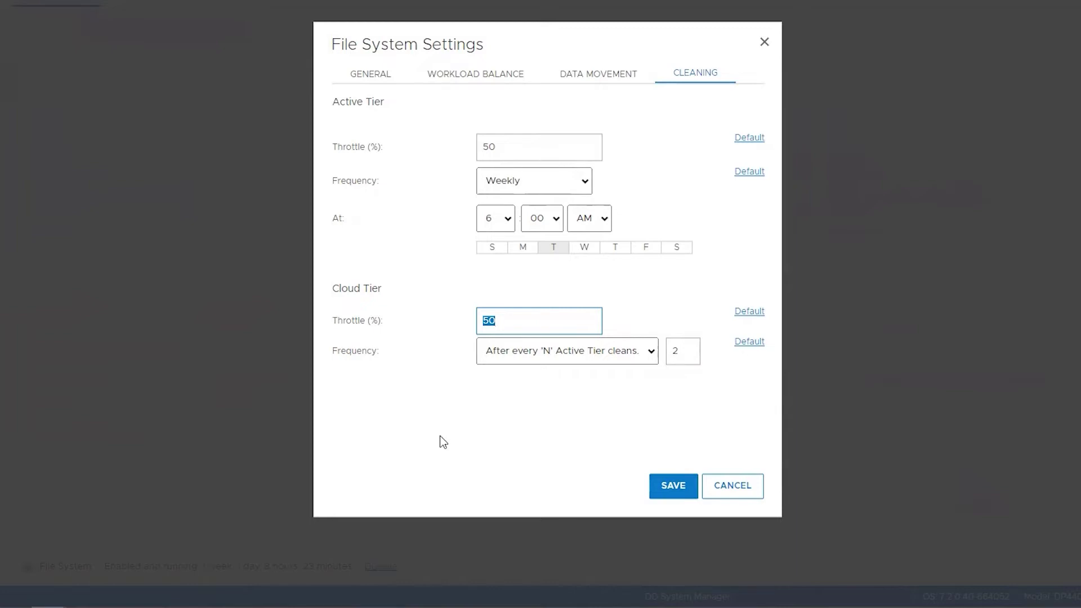
# Select the Active Tier throttle value of 50, then close File System Settings without saving.
pyautogui.click(437, 143)
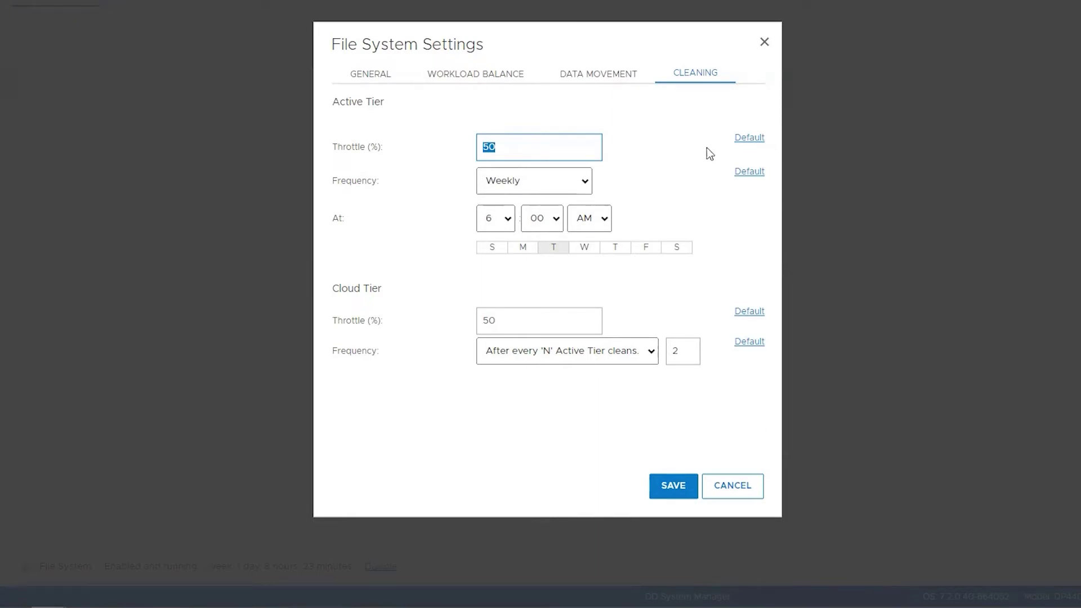
pyautogui.click(764, 43)
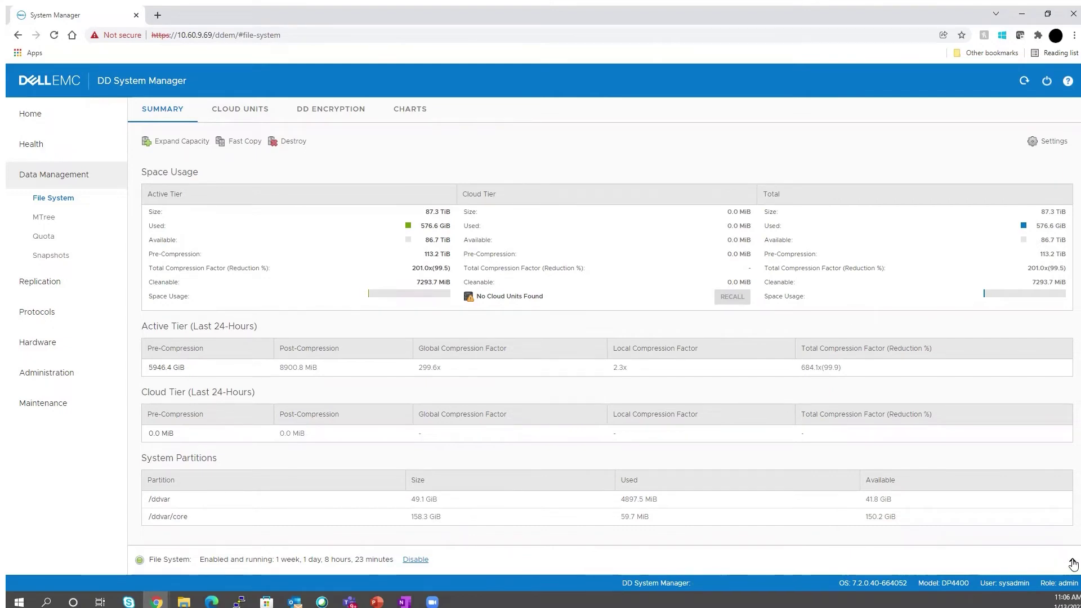
# Expand the status bar and highlight Active Tier Cleaning, finished 2022/01/11 06:21:52, and Start.
pyautogui.click(1072, 561)
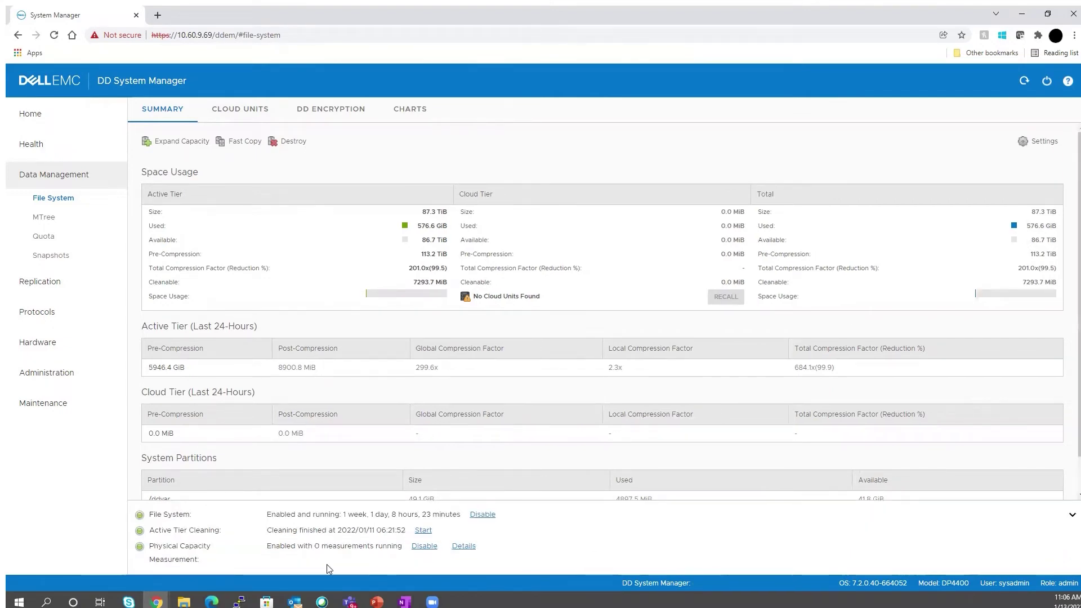
pyautogui.moveTo(151, 531); pyautogui.dragTo(221, 534)
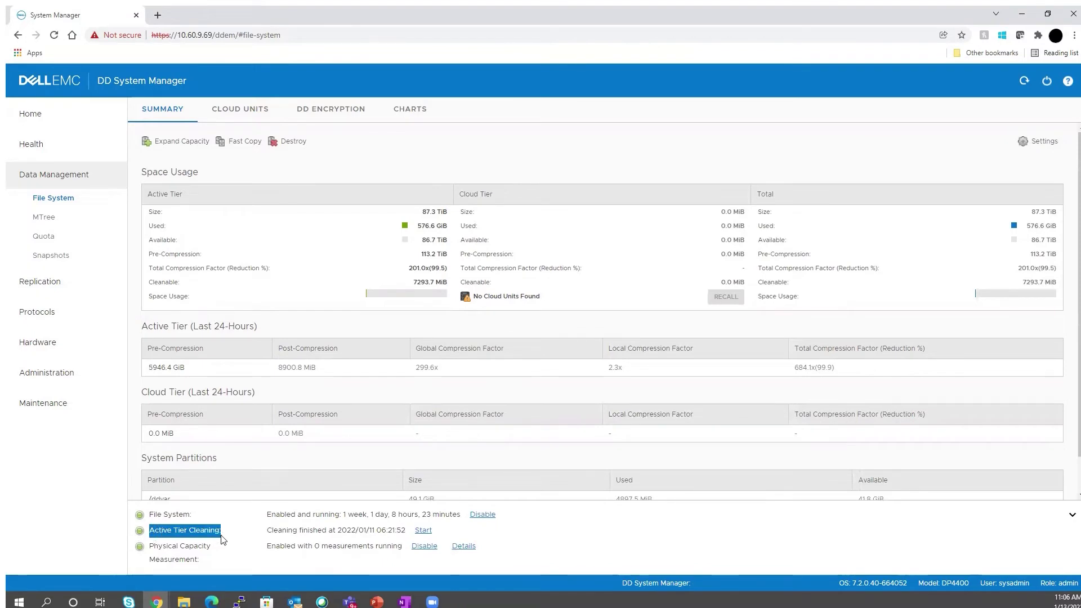
pyautogui.moveTo(442, 537); pyautogui.dragTo(415, 535)
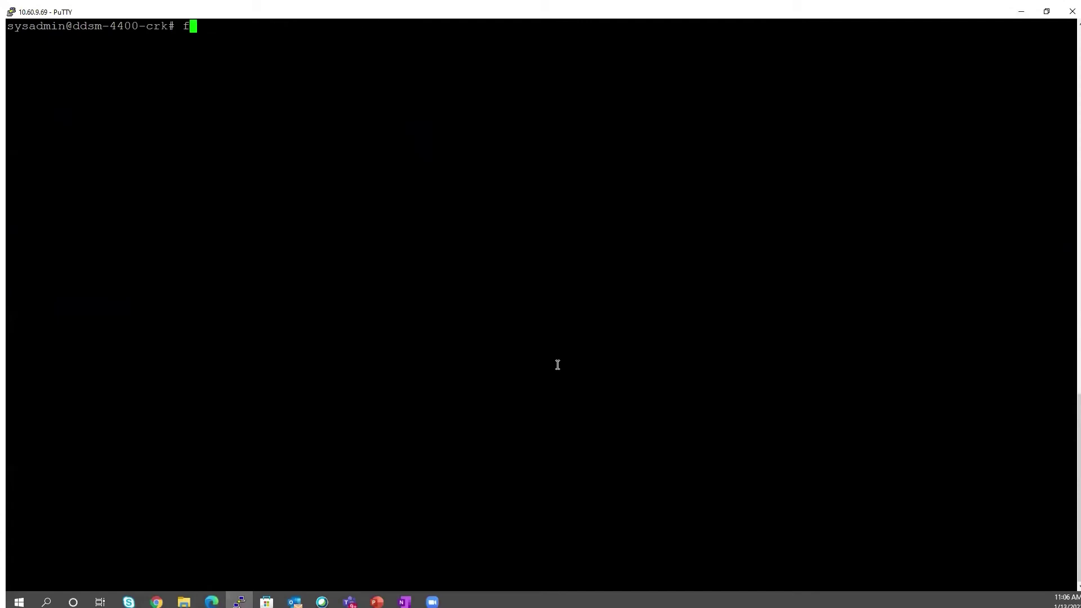
# Show the cleaning schedule (Tue 0600) and cloud cleaning frequency (every 2 active cycles).
pyautogui.write('ilesys ')
pyautogui.write('show')
pyautogui.press('BackSpace')
pyautogui.press('BackSpace')
pyautogui.press('BackSpace')
pyautogui.press('BackSpace')
pyautogui.write('clean show schedule')
pyautogui.press('Return')
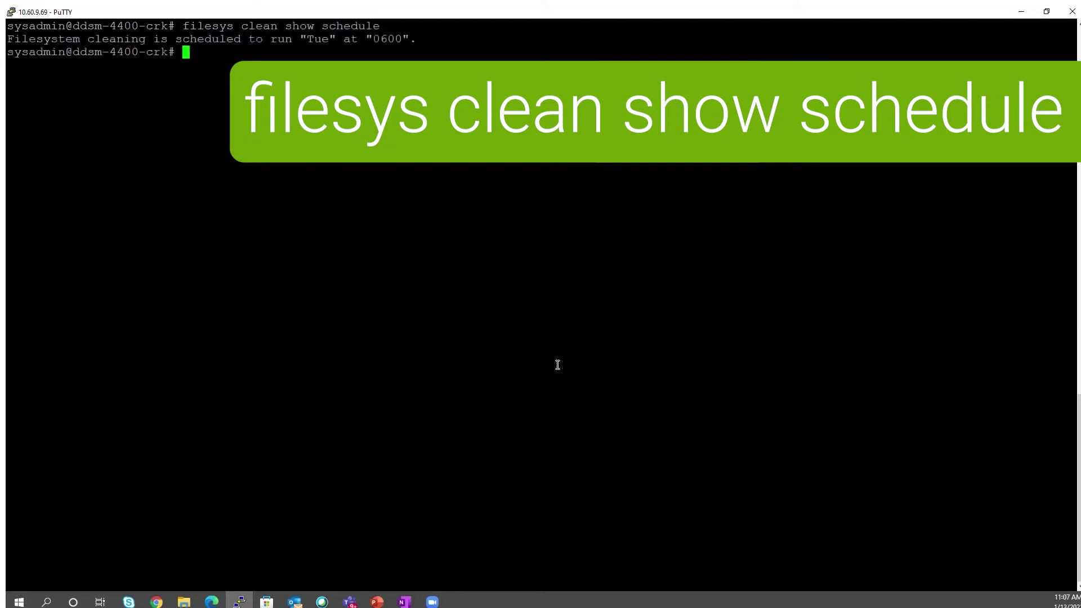
pyautogui.write('cloud ')
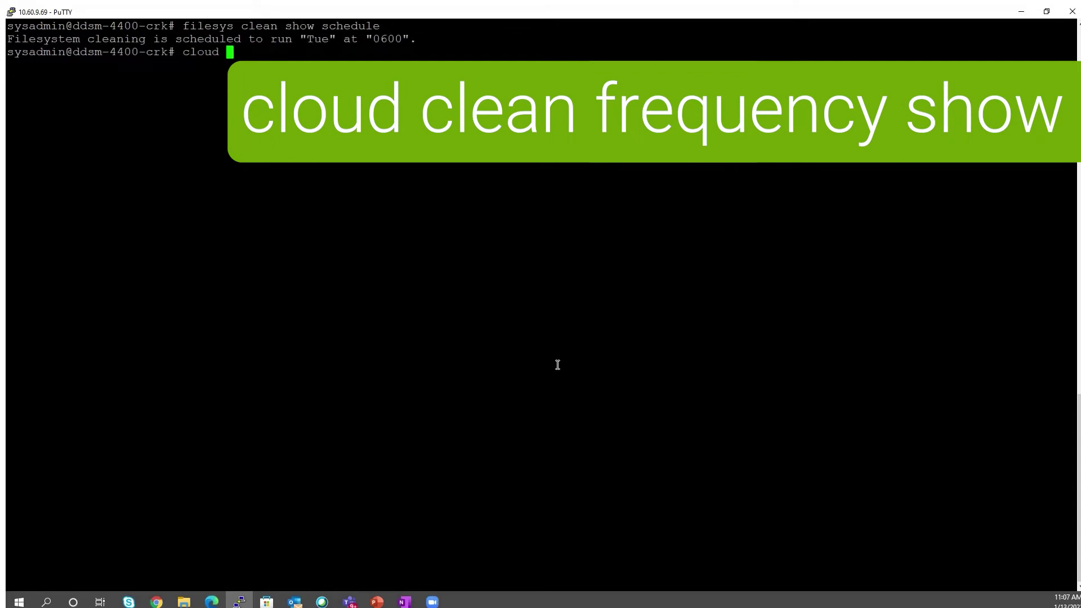
pyautogui.write('clean show fre')
pyautogui.press('BackSpace')
pyautogui.press('BackSpace')
pyautogui.press('BackSpace')
pyautogui.press('BackSpace')
pyautogui.press('BackSpace')
pyautogui.press('BackSpace')
pyautogui.press('BackSpace')
pyautogui.press('BackSpace')
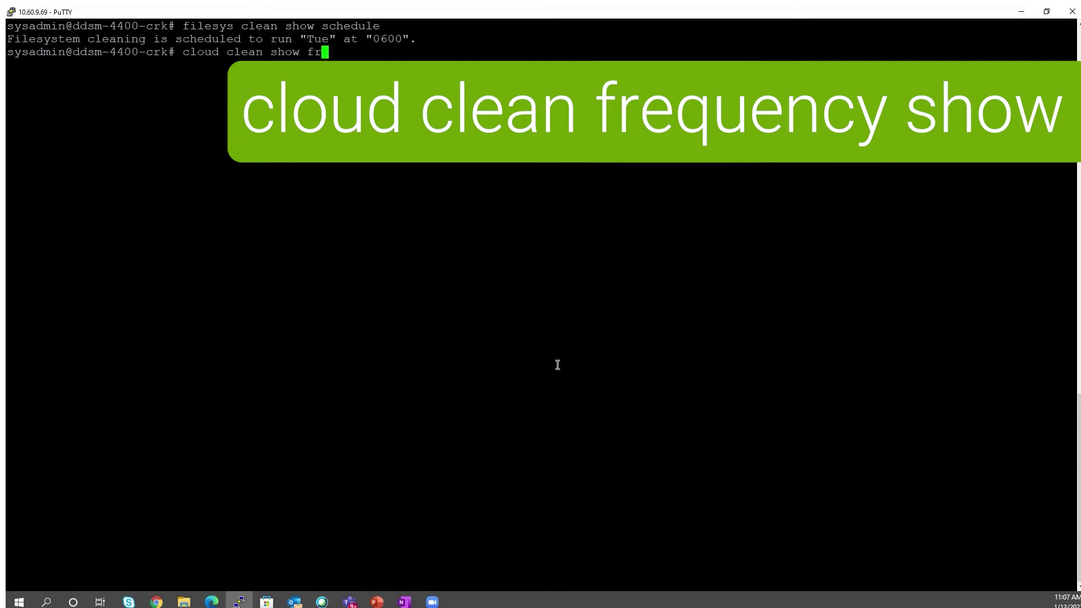
pyautogui.write('frequency show')
pyautogui.press('Return')
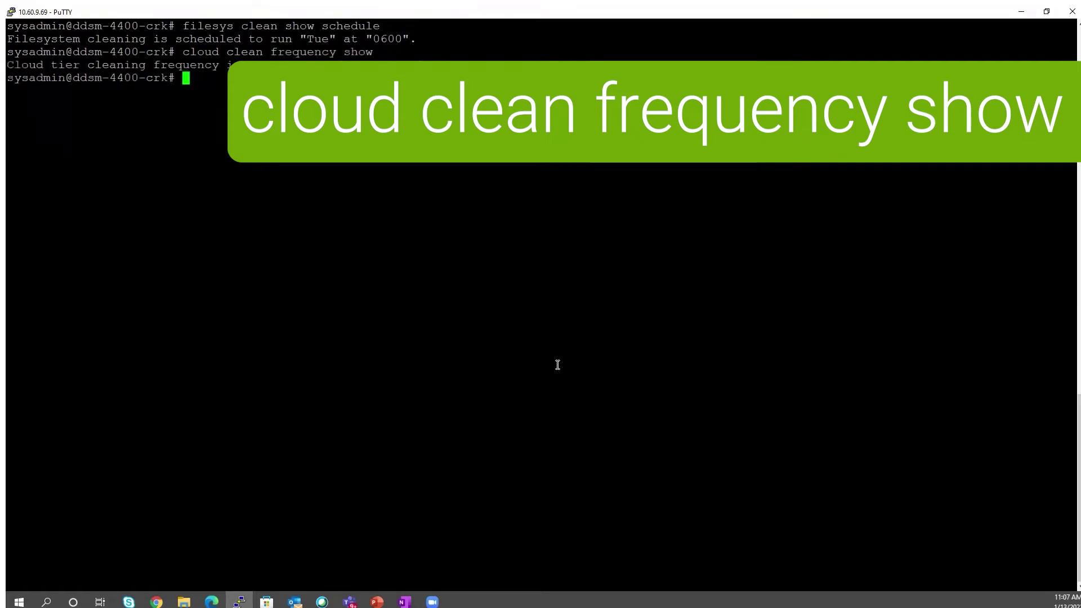
# Show the filesystem and cloud tier cleaning throttles, both at 50 percent.
pyautogui.write('filesys ck')
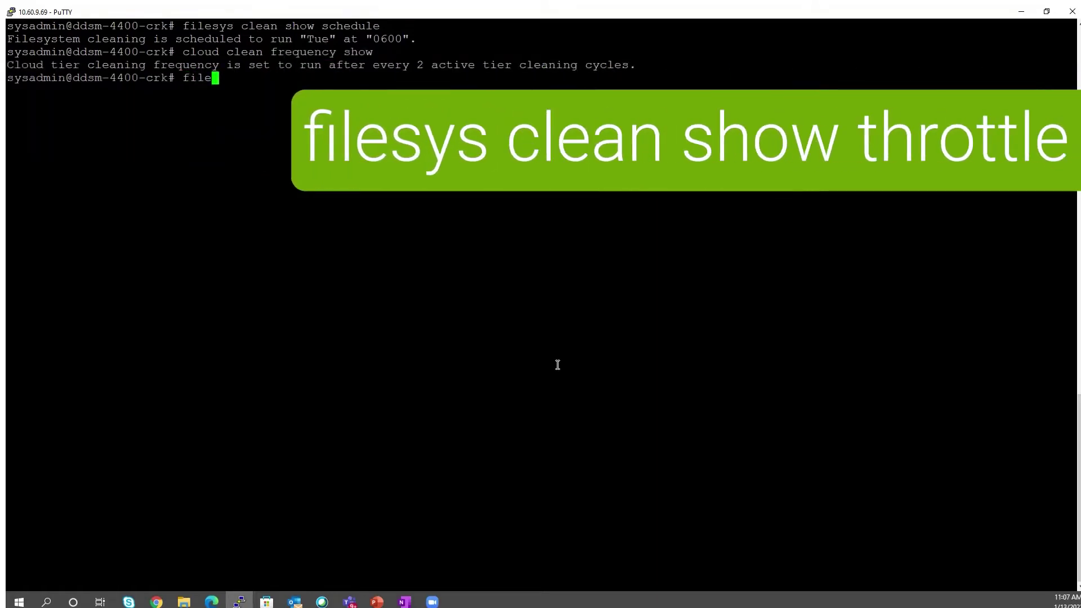
pyautogui.press('BackSpace')
pyautogui.write('lean show throttle')
pyautogui.press('Return')
pyautogui.write('cloud clean')
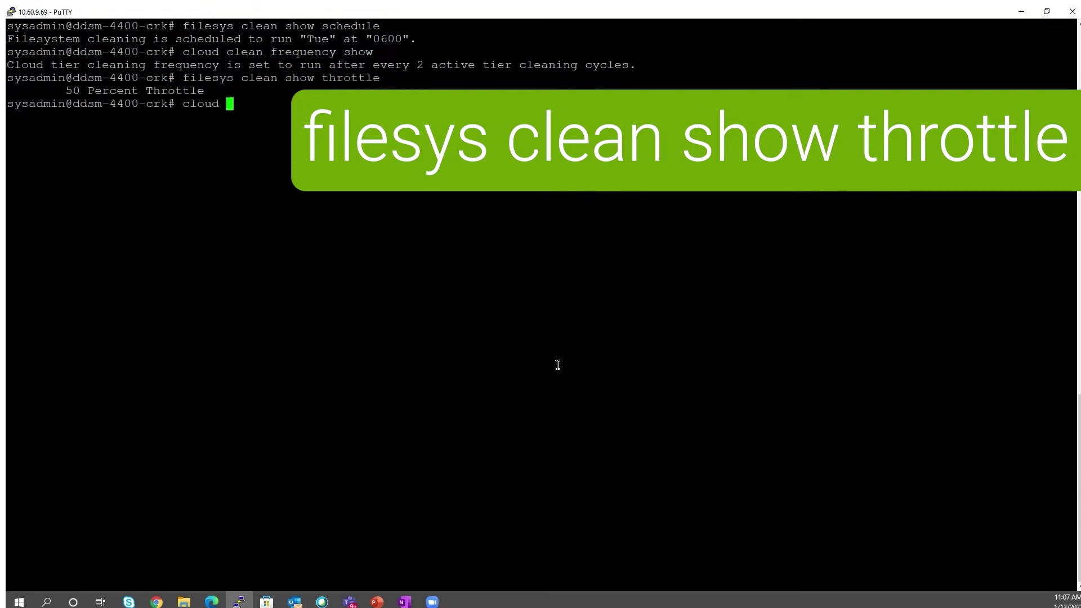
pyautogui.press('Tab')
pyautogui.write('throttle show')
pyautogui.press('Return')
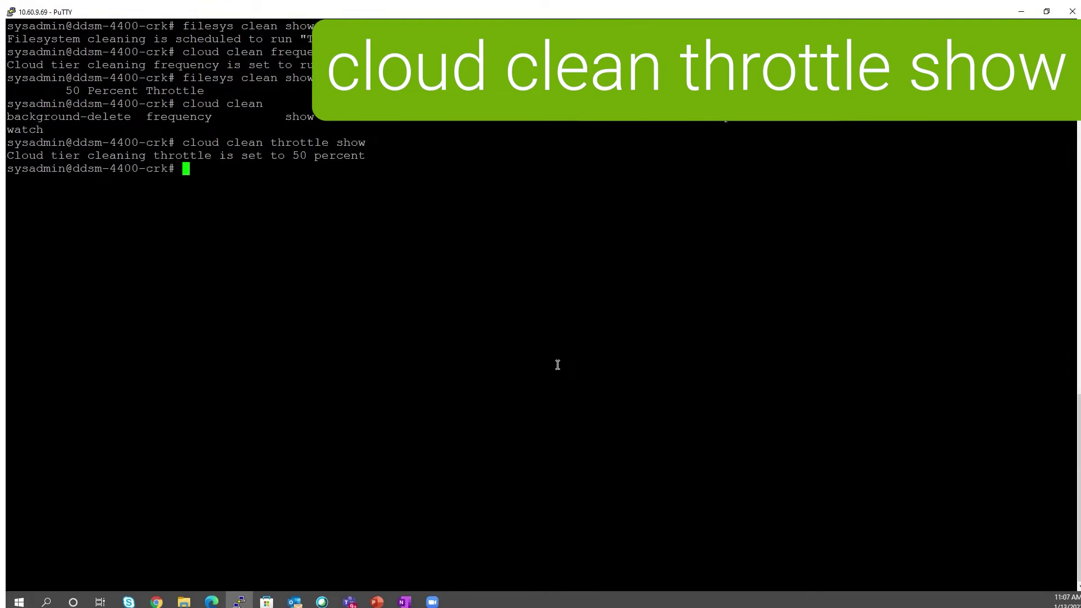
pyautogui.moveTo(336, 143); pyautogui.dragTo(357, 143)
pyautogui.click(395, 174)
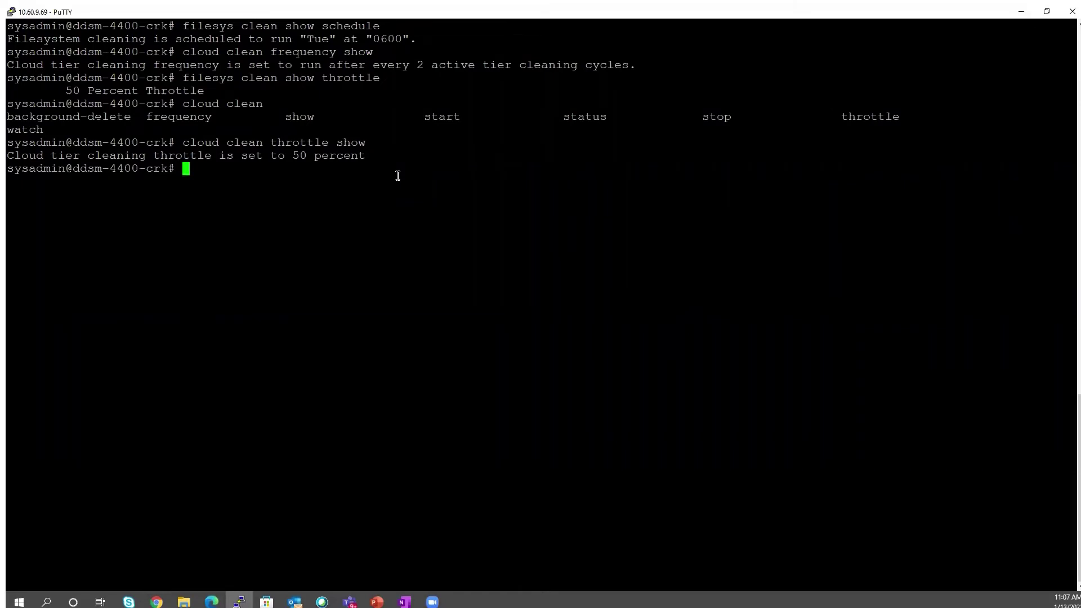
# Run filesys clean start to begin filesystem cleaning.
pyautogui.write('filesys clen')
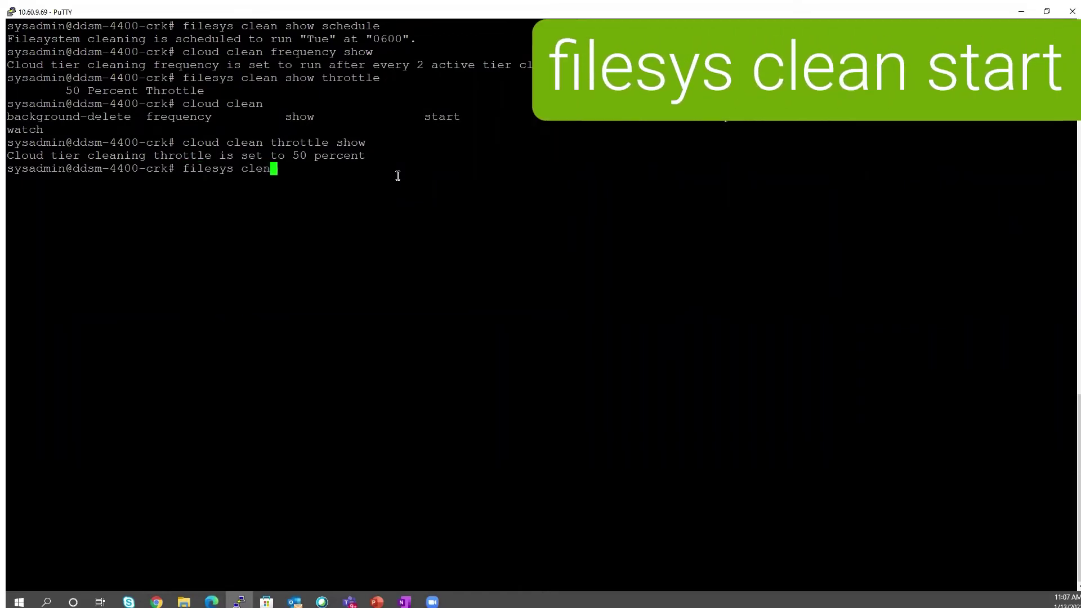
pyautogui.press('BackSpace')
pyautogui.write('an start')
pyautogui.press('Return')
# Run cloud clean start cloud1 and highlight the cloud1 unit name in that command.
pyautogui.write('cl')
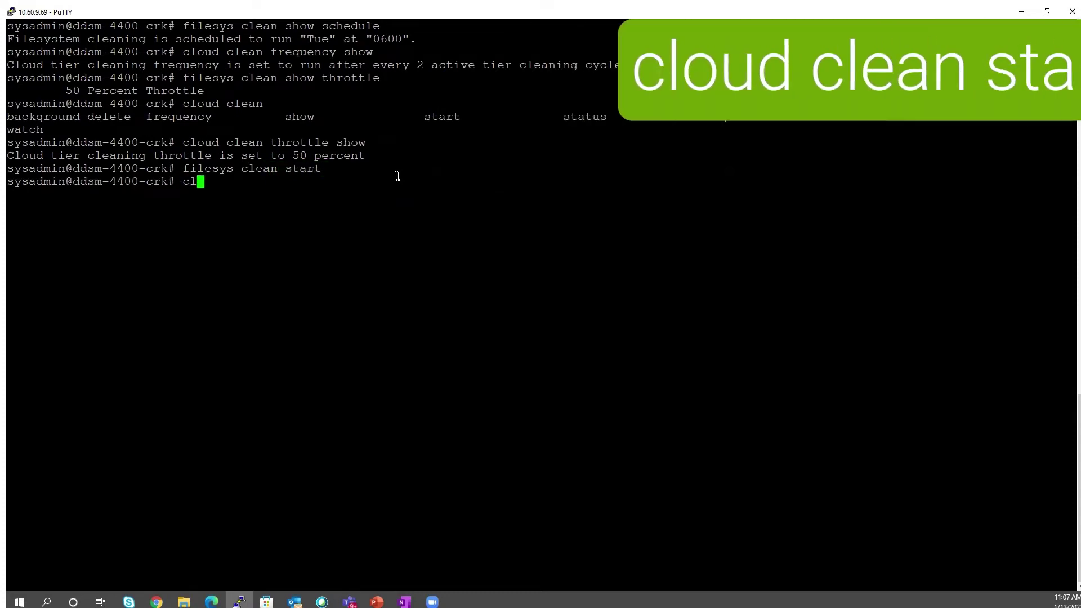
pyautogui.write('oud clean ')
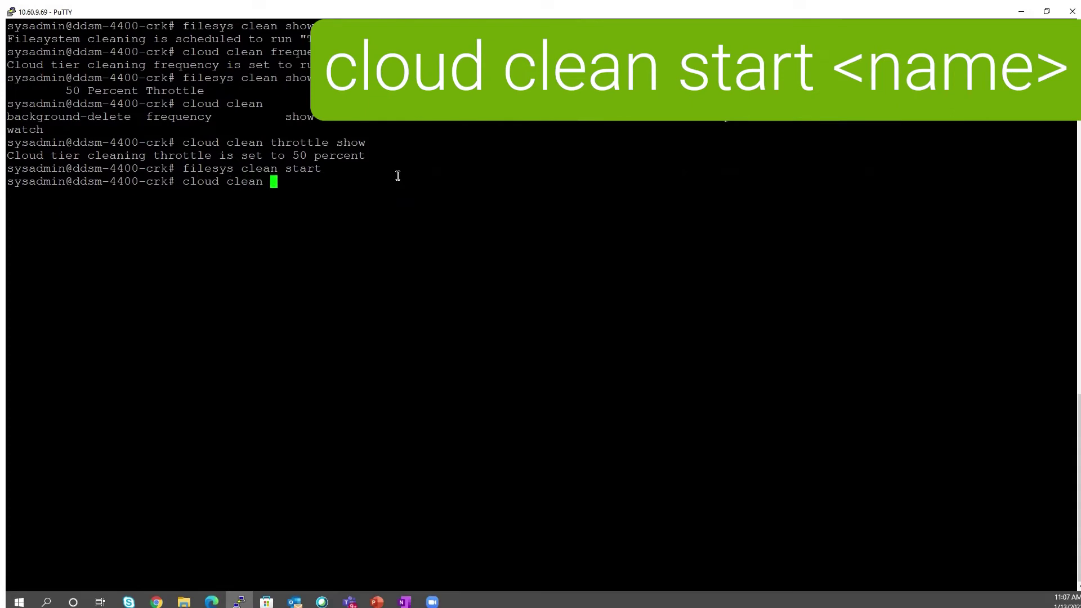
pyautogui.write('start cloud1')
pyautogui.press('Return')
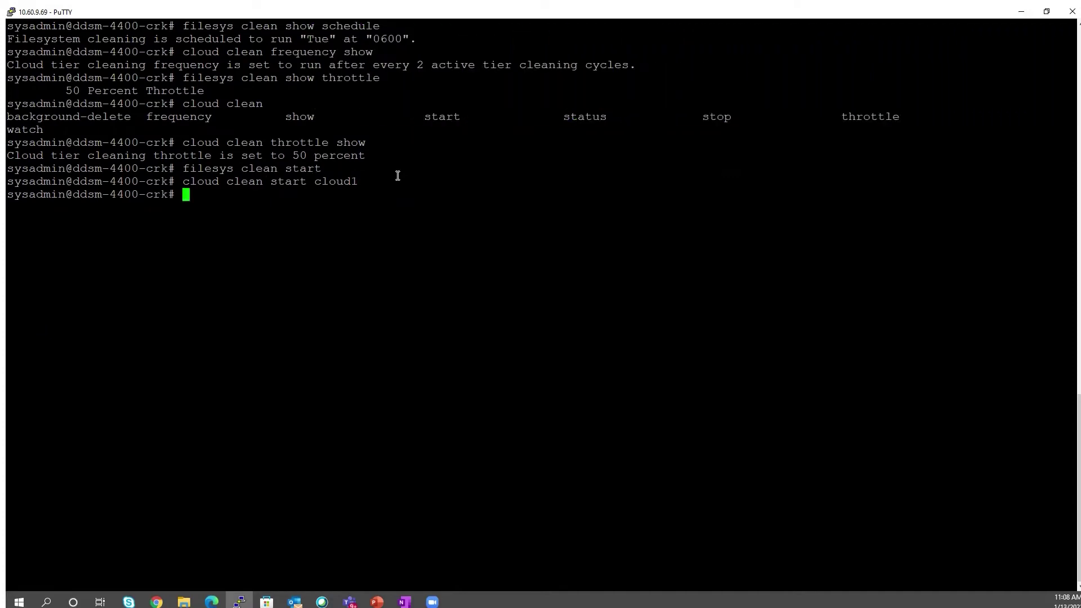
pyautogui.write('cloud unit')
pyautogui.moveTo(187, 183); pyautogui.dragTo(357, 181)
pyautogui.tripleClick(338, 182)
pyautogui.click(330, 184)
pyautogui.click(348, 209)
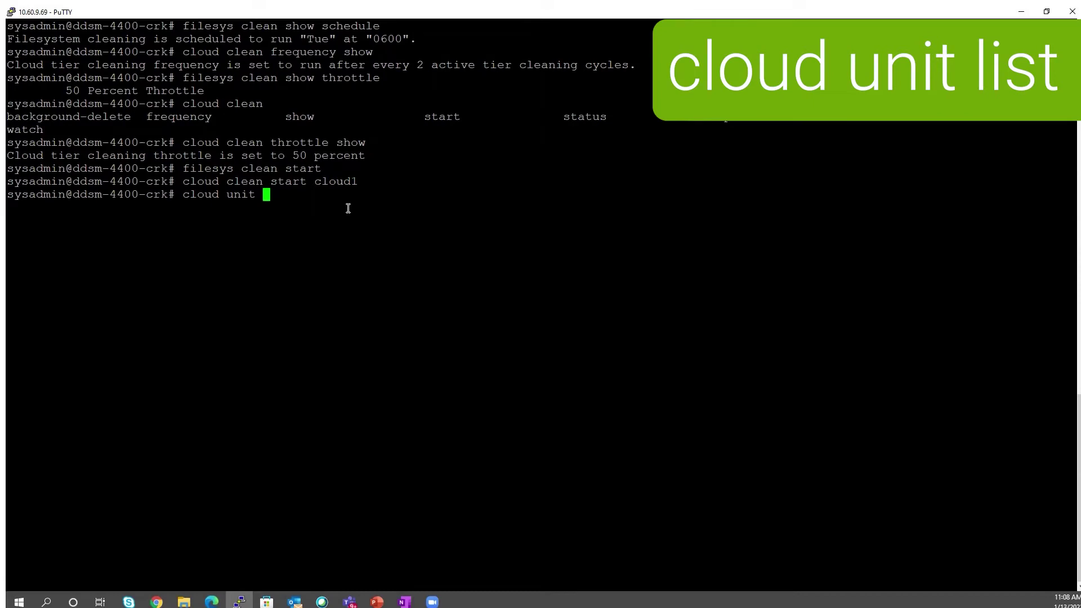
# Run cloud unit list and highlight the cloud clean start cloud1 line for comparison.
pyautogui.write('list')
pyautogui.press('Return')
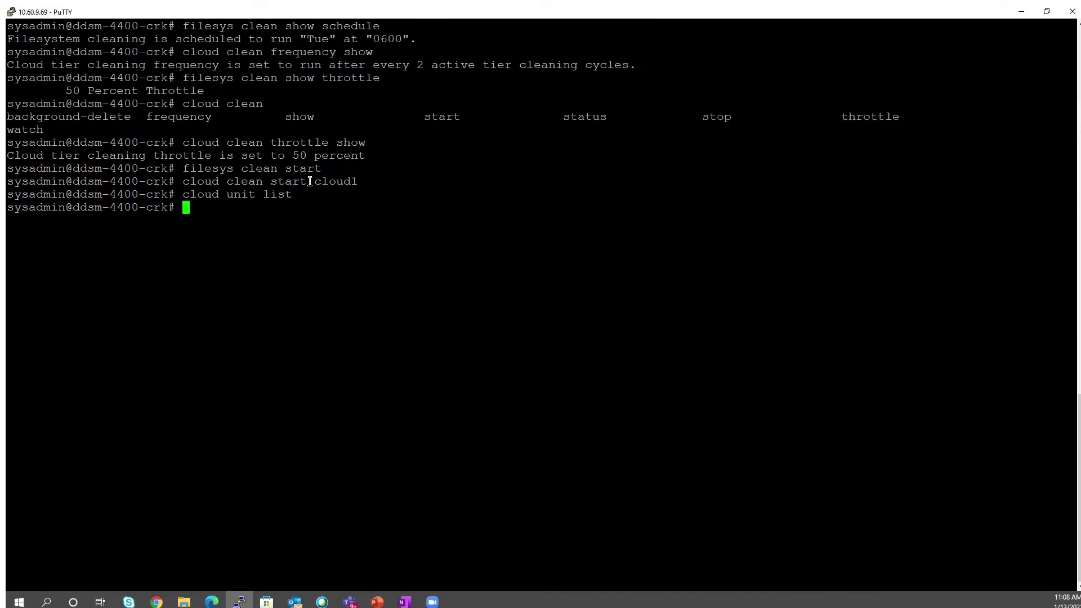
pyautogui.moveTo(183, 181); pyautogui.dragTo(395, 180)
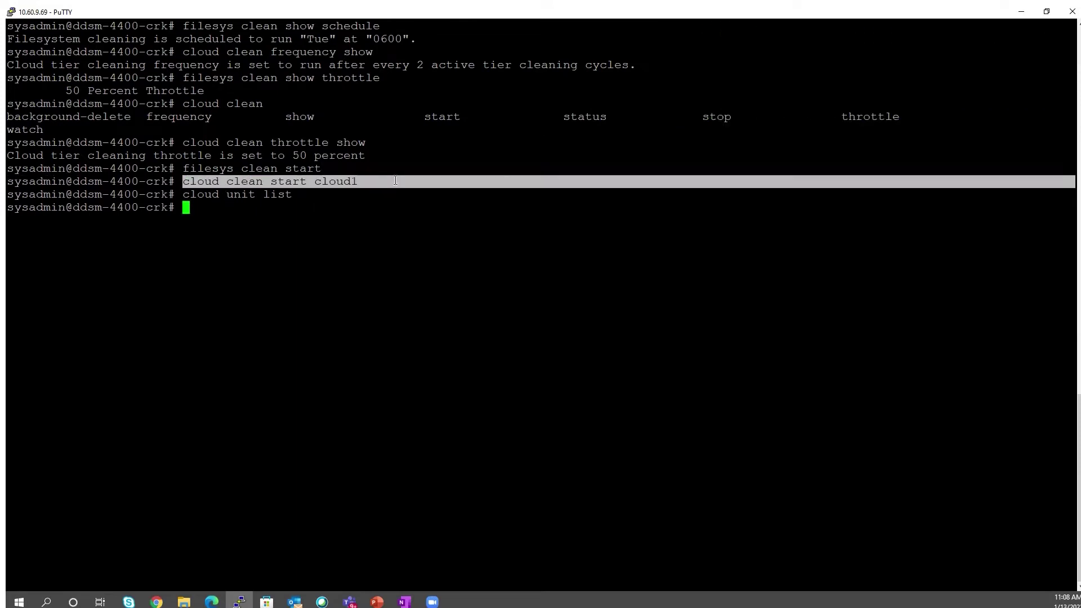
pyautogui.click(422, 233)
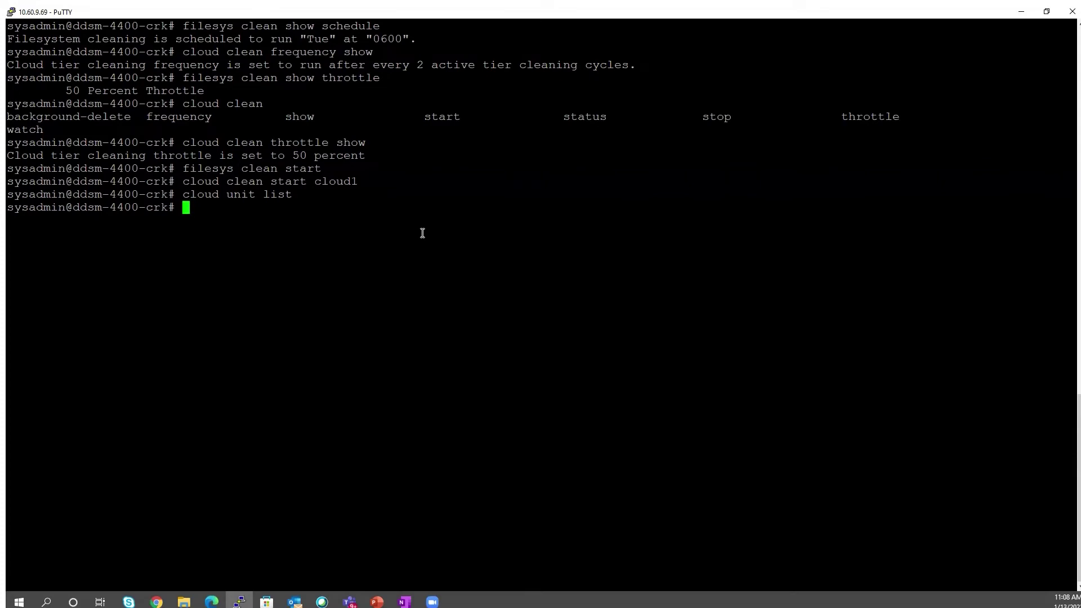
# Run filesys clean status and filesys clean watch to monitor filesystem cleaning.
pyautogui.write('file')
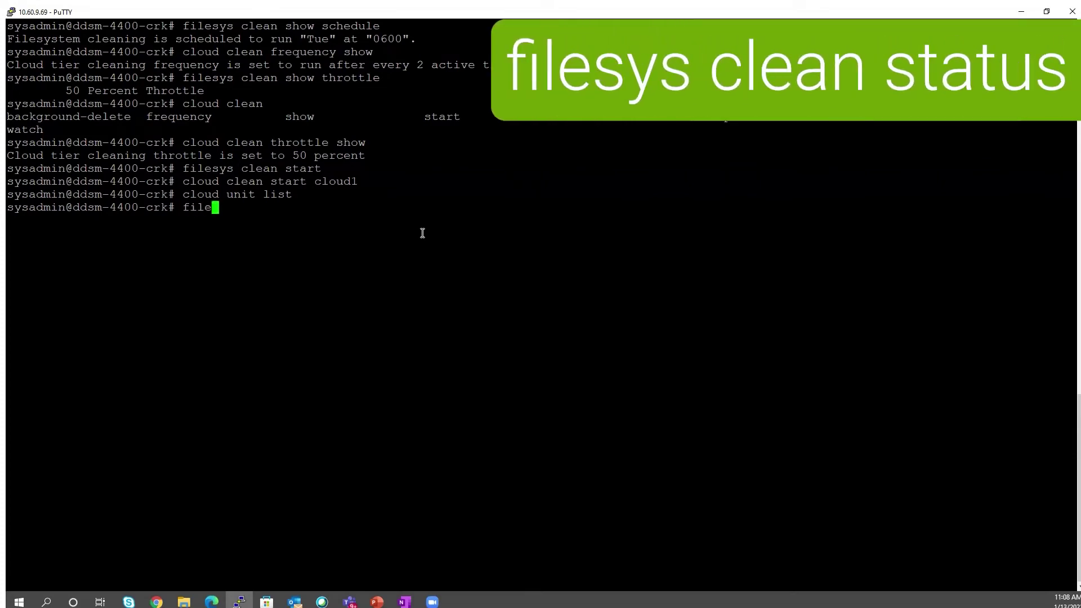
pyautogui.write('sys clean status')
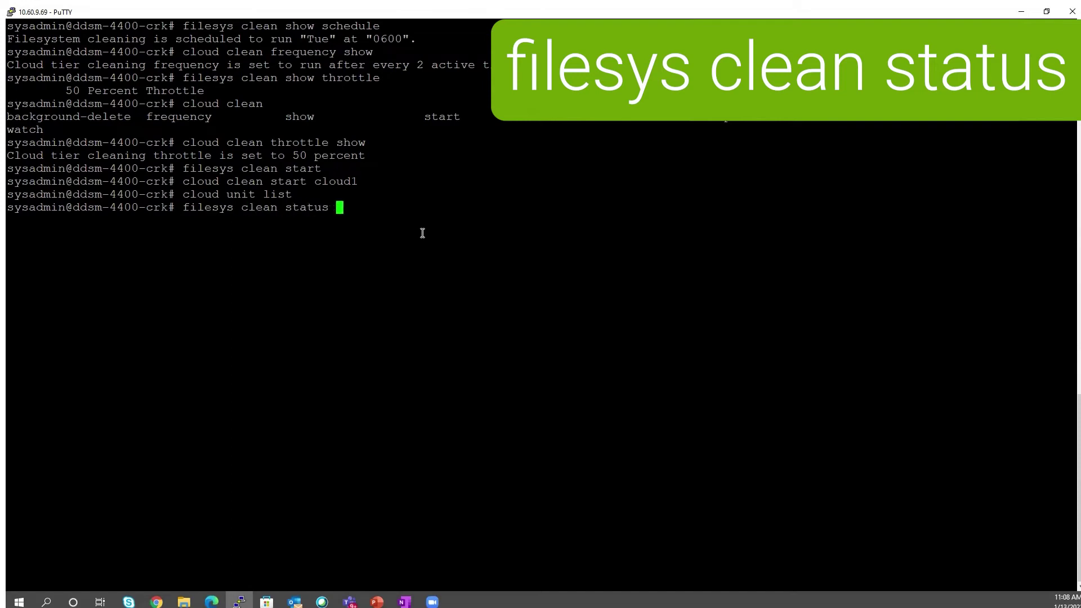
pyautogui.press('Return')
pyautogui.write('f')
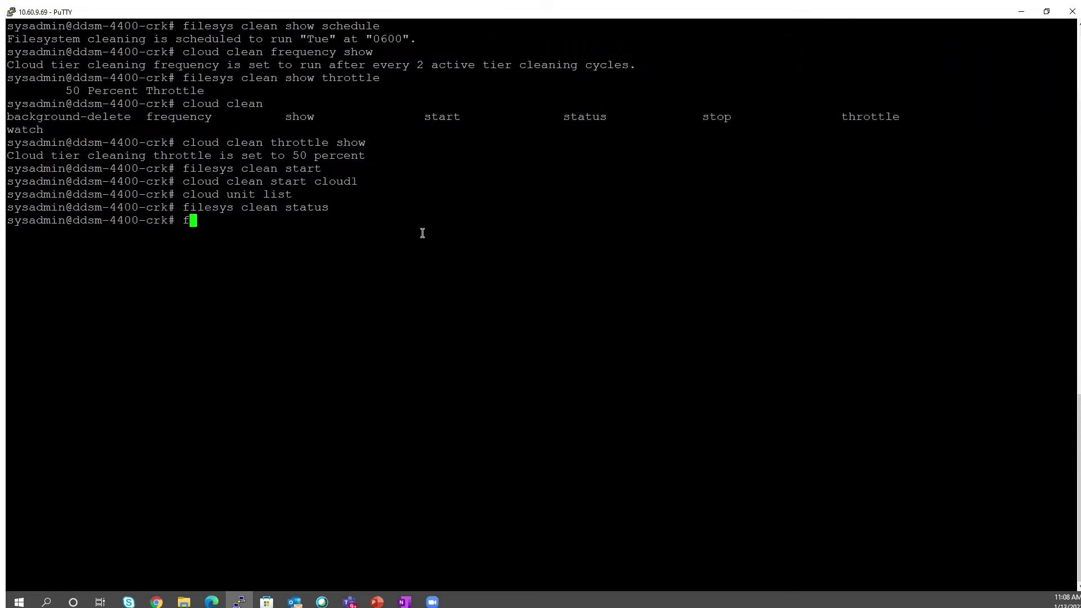
pyautogui.write('ilesys ')
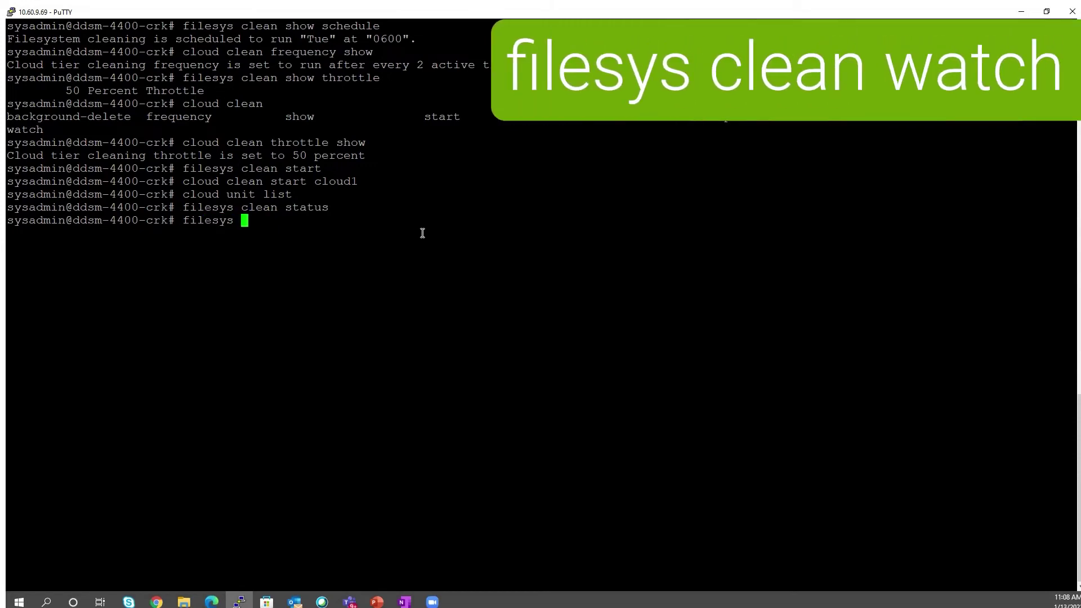
pyautogui.write('clean watch')
pyautogui.press('Return')
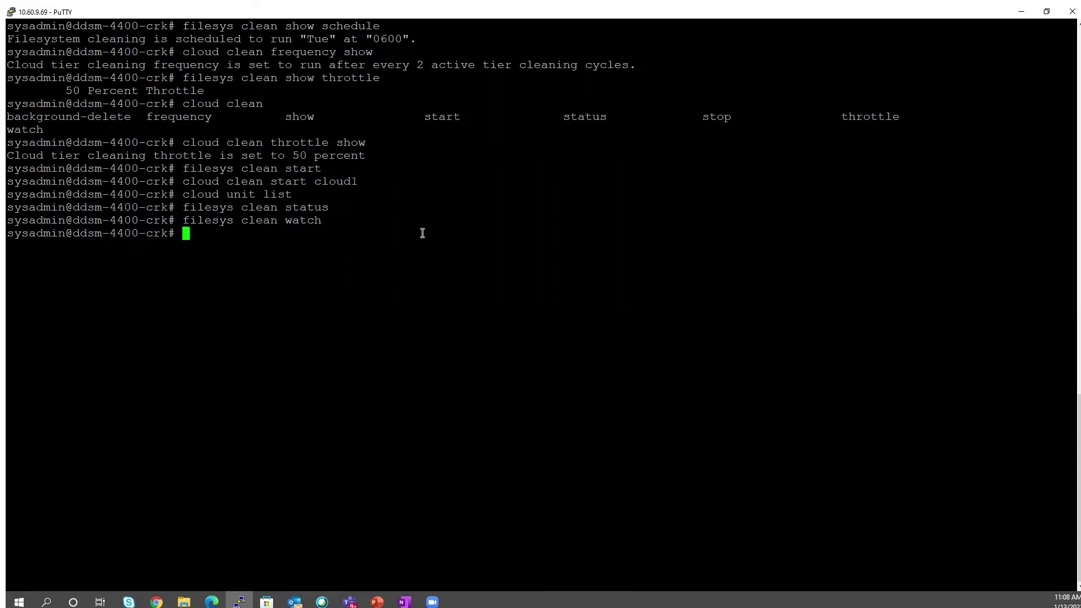
# Run cloud clean status and cloud clean watch to monitor cloud tier cleaning.
pyautogui.write('cloud clea')
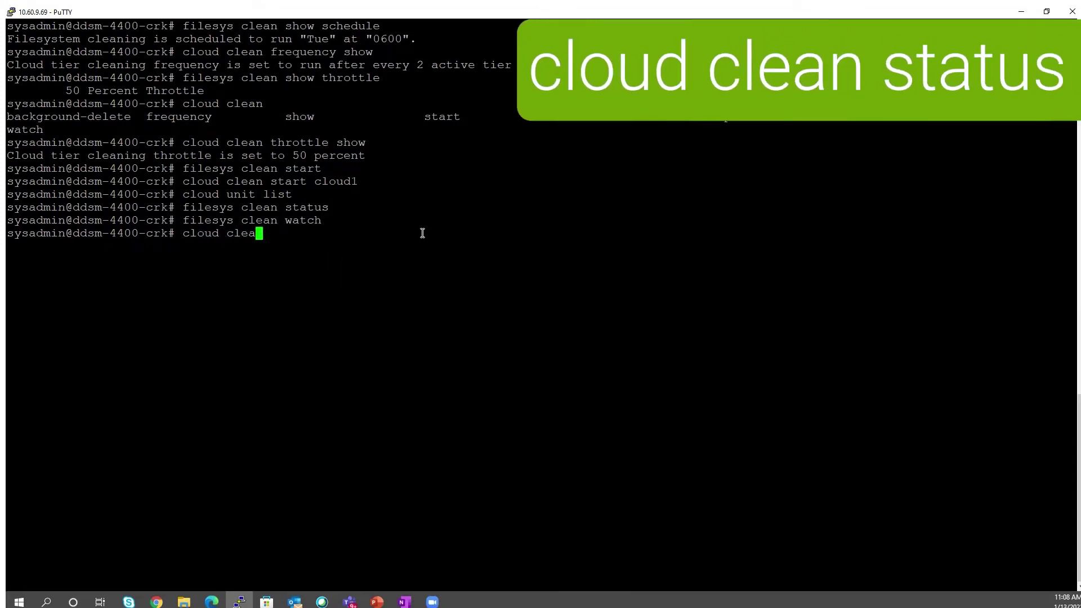
pyautogui.write('n status')
pyautogui.press('Return')
pyautogui.write('cloud cleaan watc')
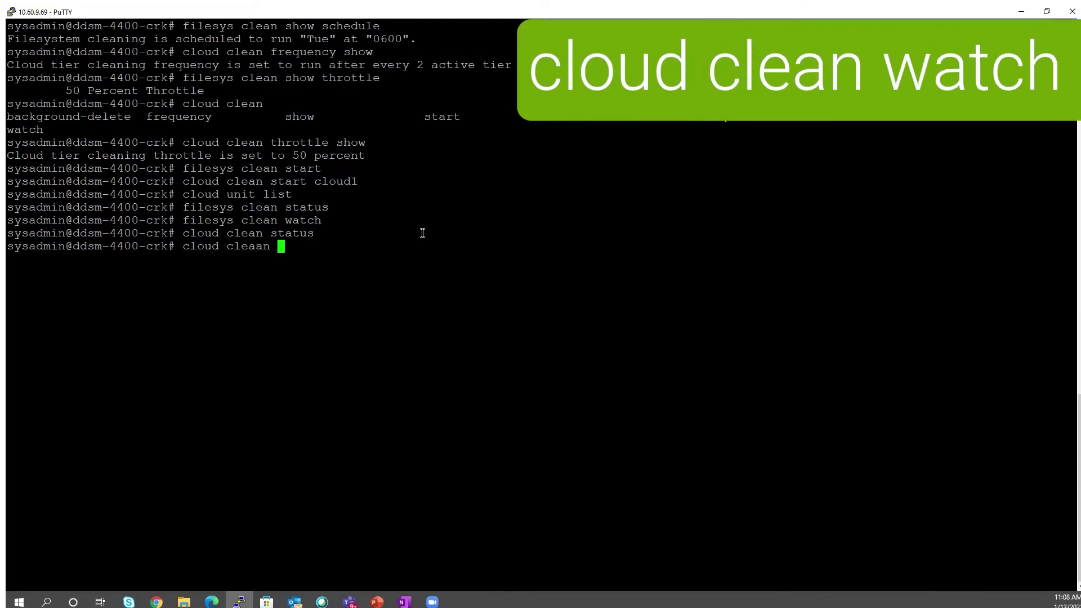
pyautogui.press('BackSpace')
pyautogui.press('BackSpace')
pyautogui.press('BackSpace')
pyautogui.press('BackSpace')
pyautogui.press('BackSpace')
pyautogui.press('BackSpace')
pyautogui.press('BackSpace')
pyautogui.write('n watch')
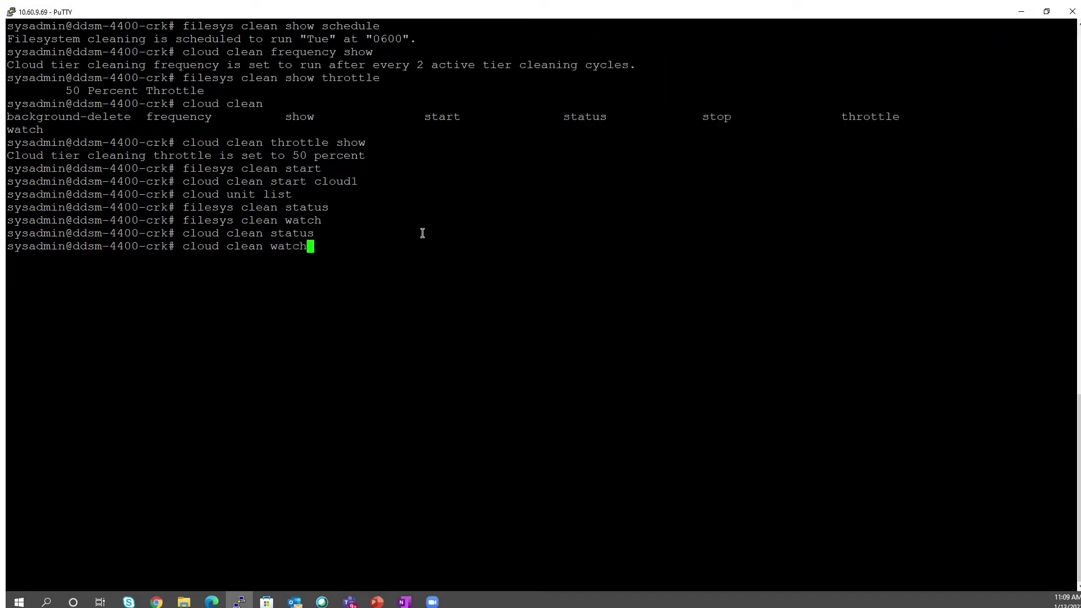
pyautogui.press('Return')
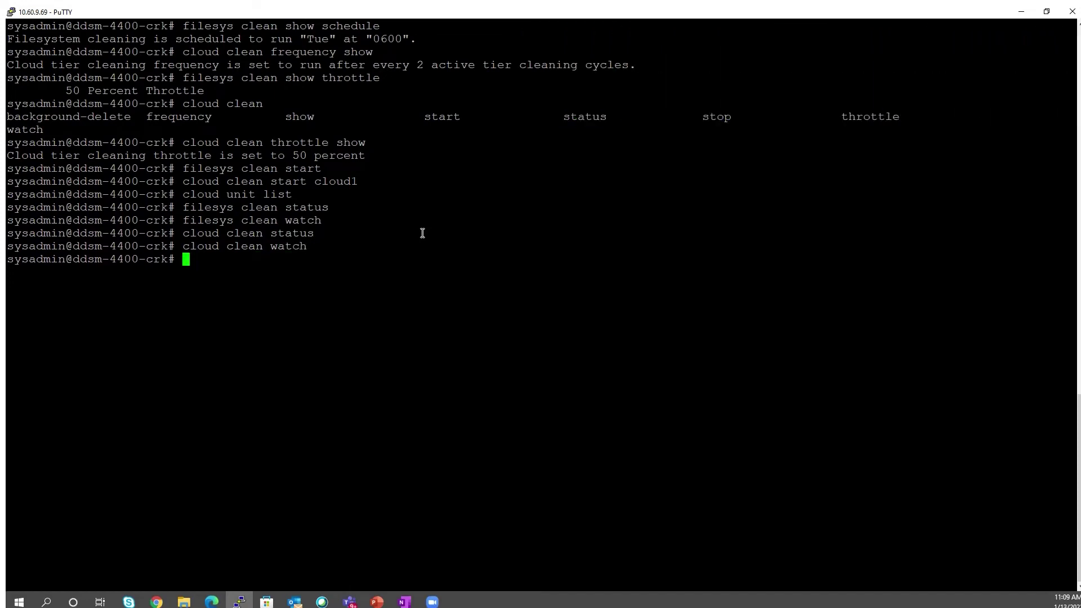